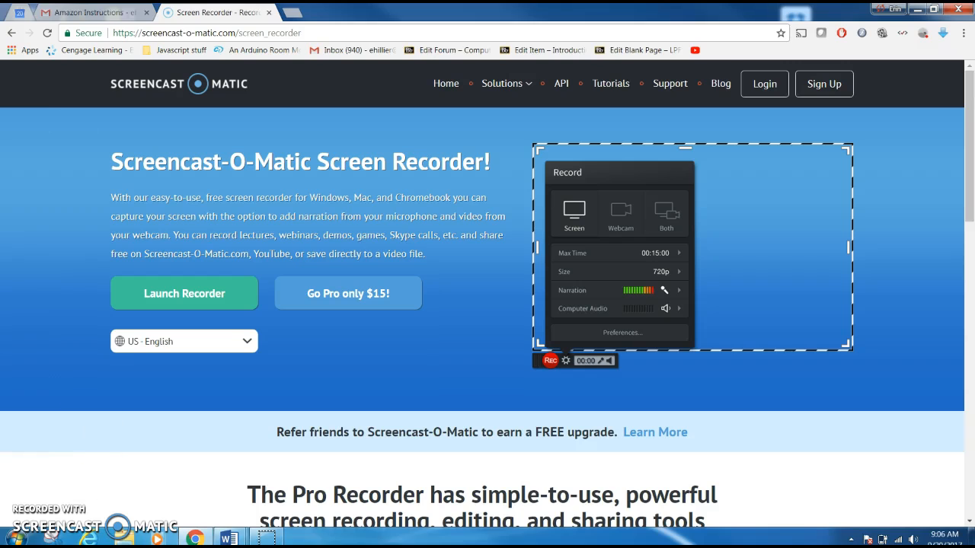
Find the colleague's messages in the mailbox and open the email titled Amazon Logon Credentials
click(91, 12)
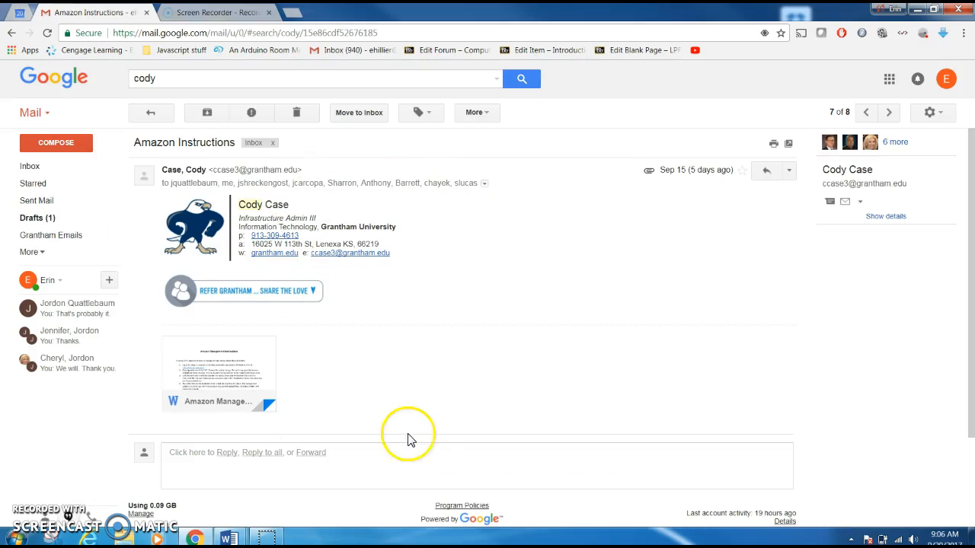
click(76, 163)
click(279, 78)
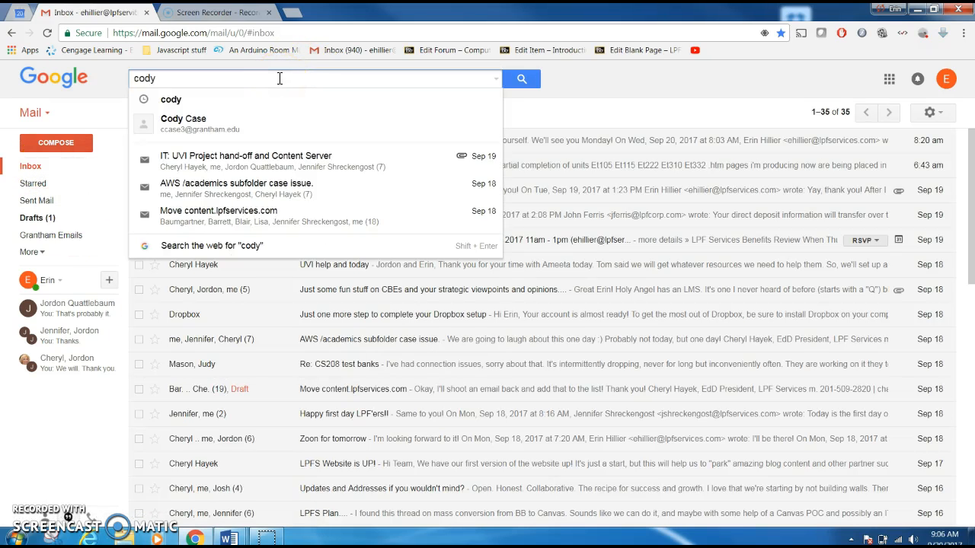
click(221, 119)
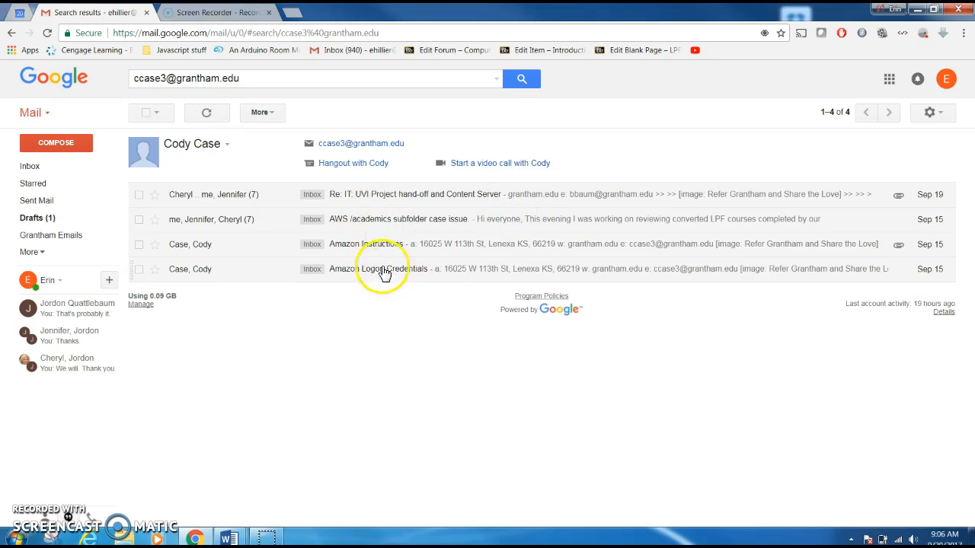
click(447, 270)
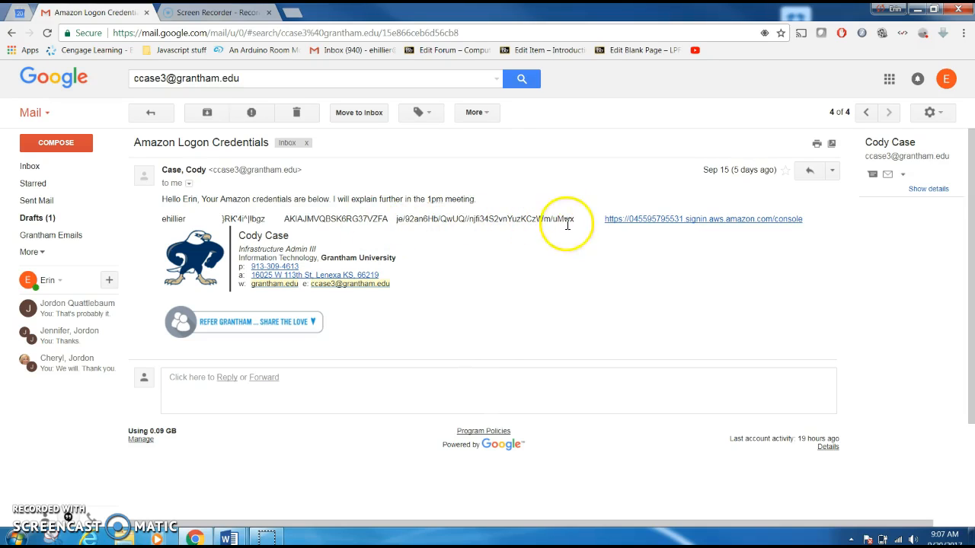
Open the AWS console sign-in link from the credentials email in a separate tab and switch to it
right_click(649, 224)
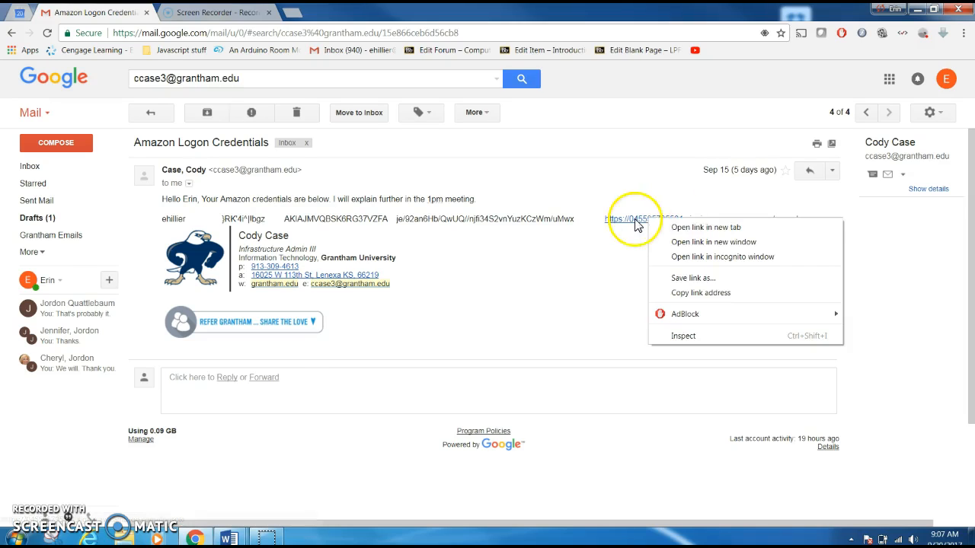
click(686, 225)
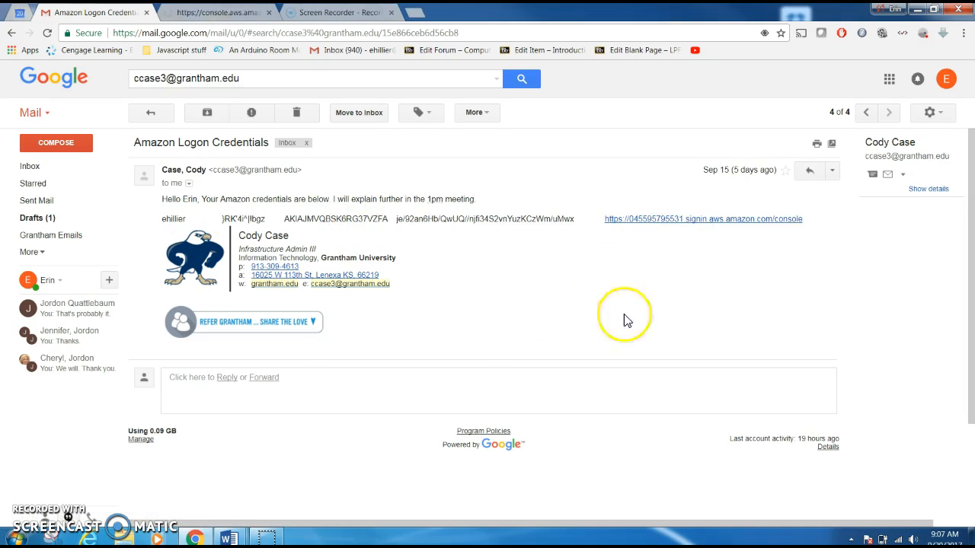
click(215, 12)
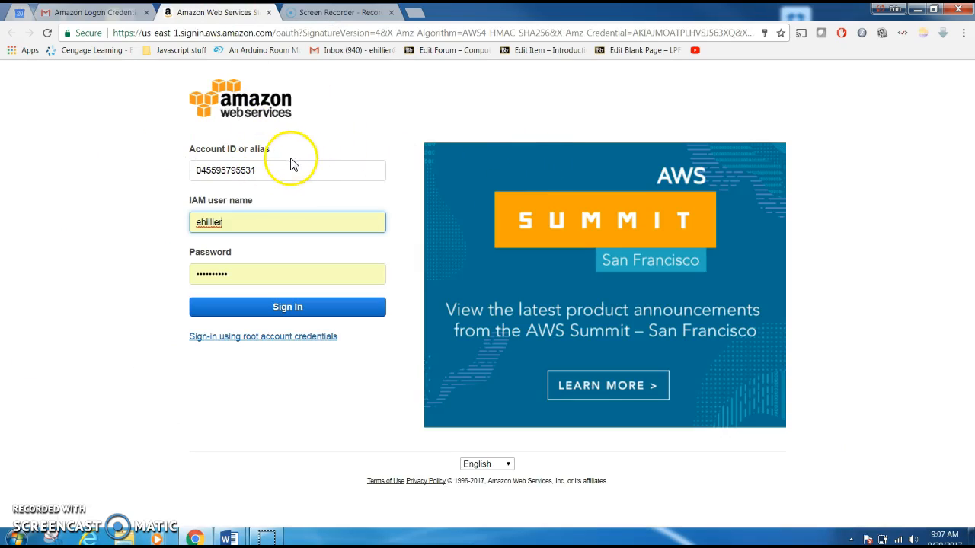
Check the user name and password in the credentials email, and sign in to the AWS console with the filled-in login details
click(116, 14)
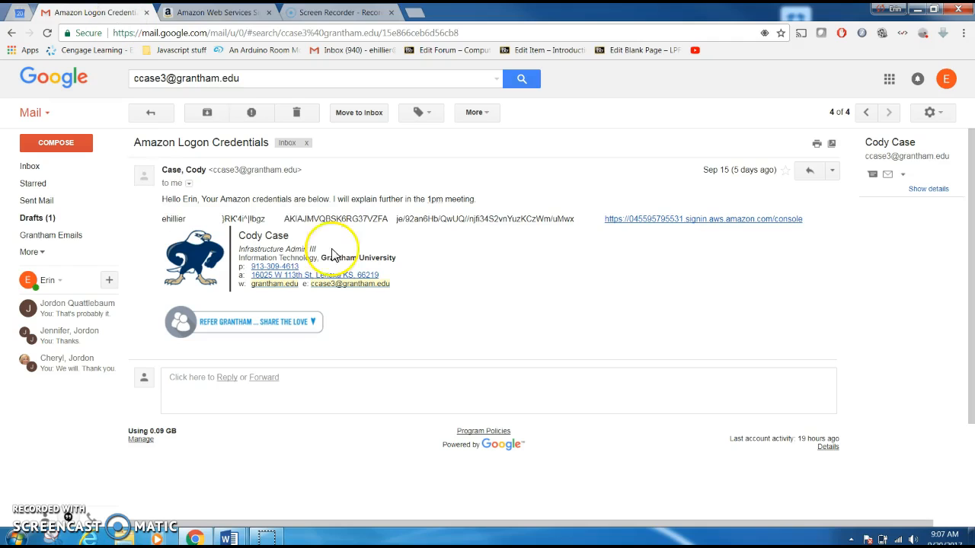
click(215, 12)
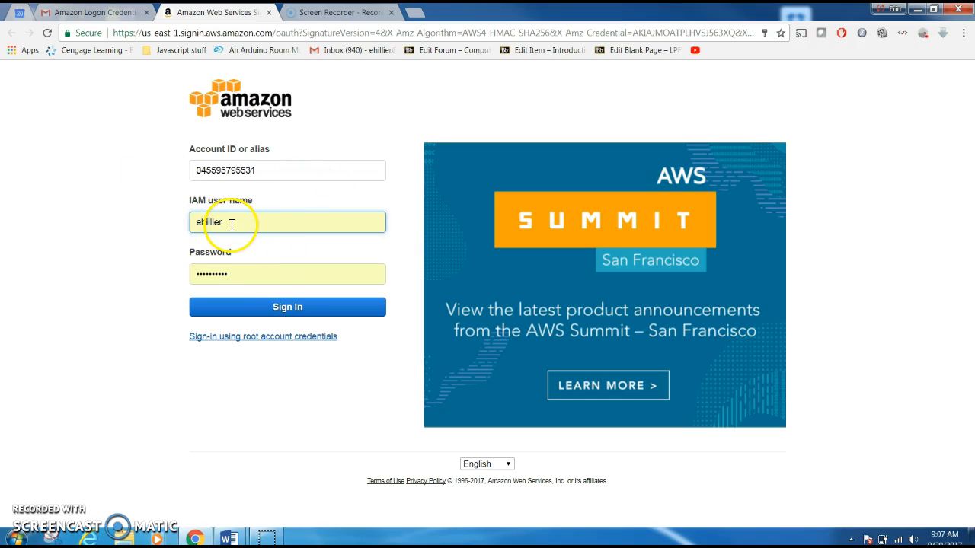
key(ctrl+shift+Tab)
drag(216, 223, 268, 226)
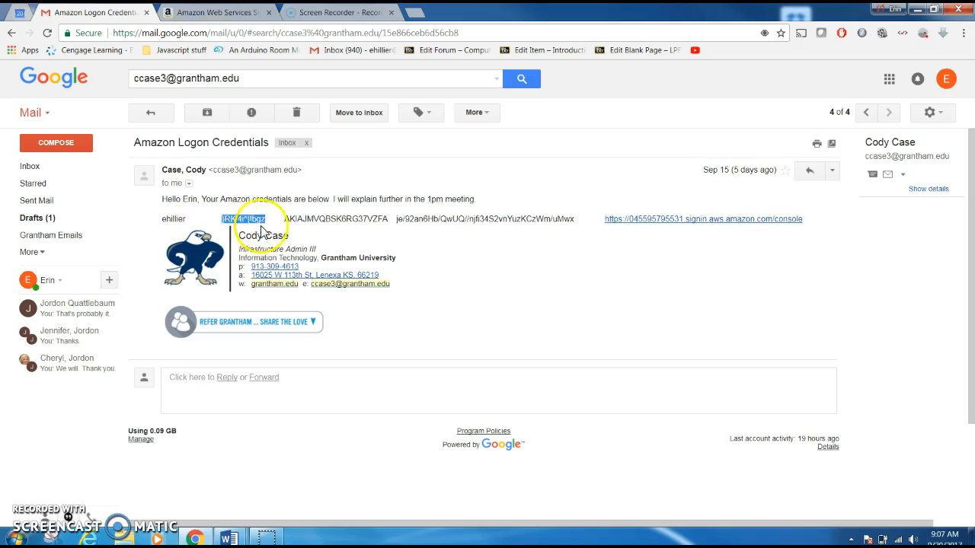
click(308, 13)
click(218, 13)
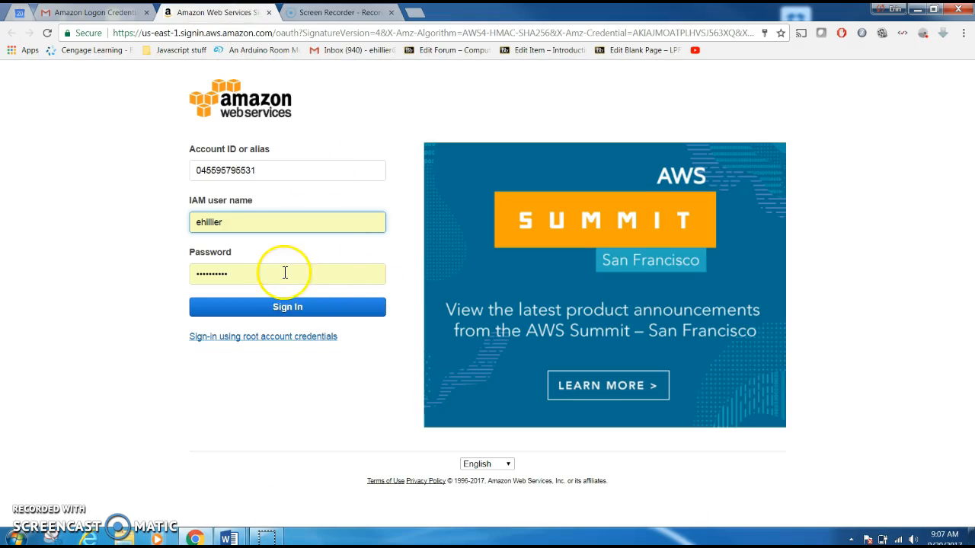
click(283, 309)
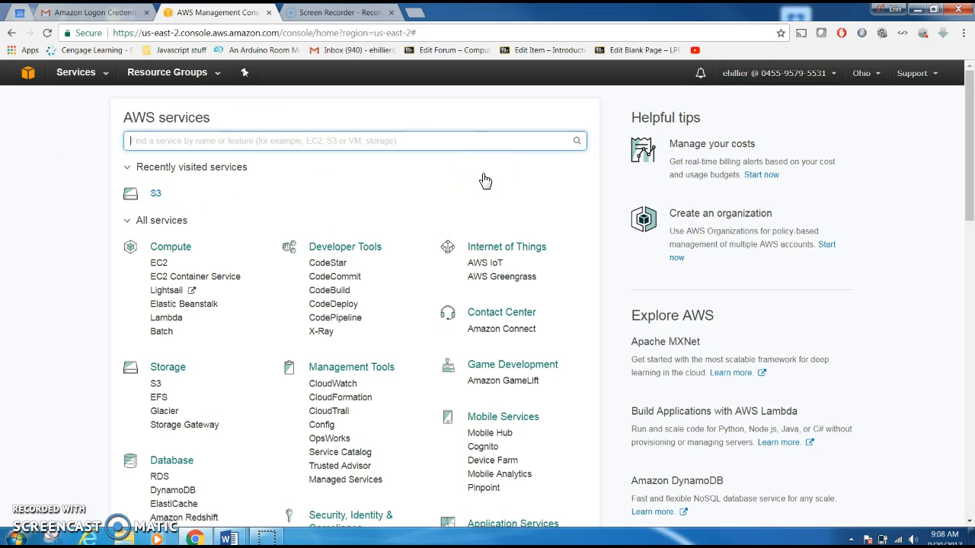
Find and open the S3 service, and go to the academics folder in the content.lpfservices.com bucket
text(S3)
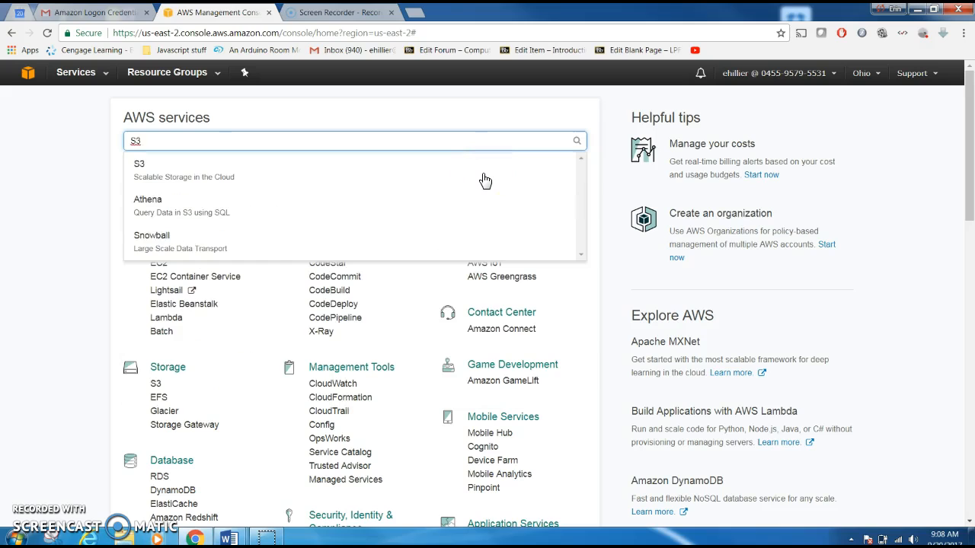
key(Return)
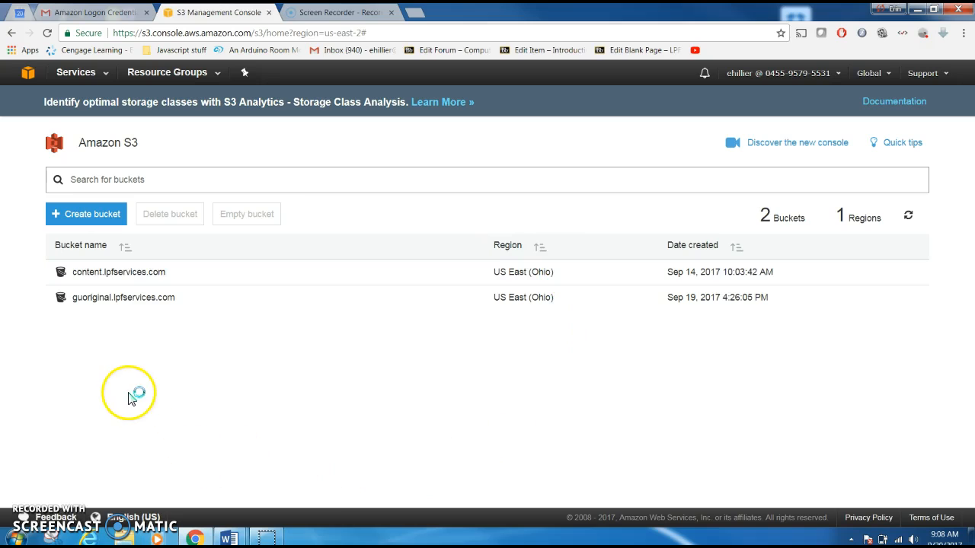
click(108, 280)
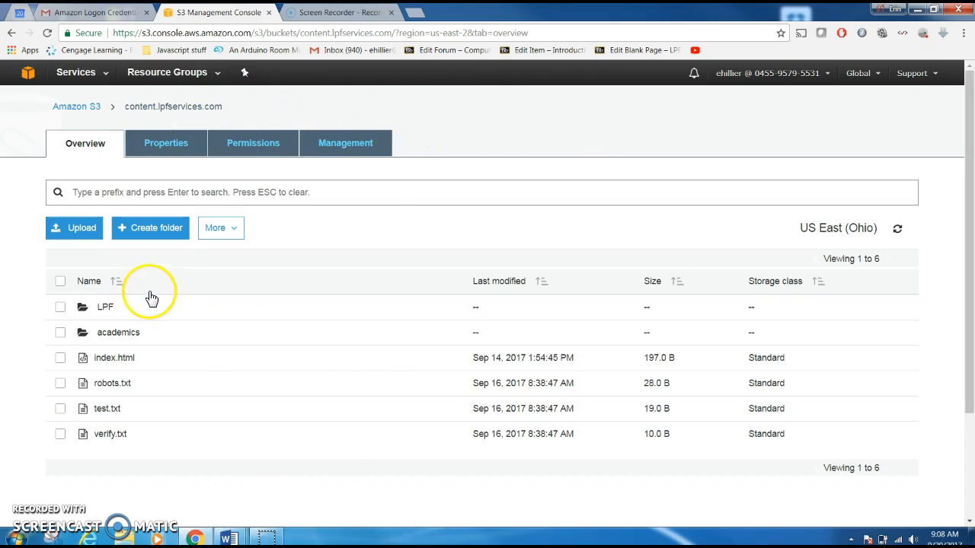
click(133, 334)
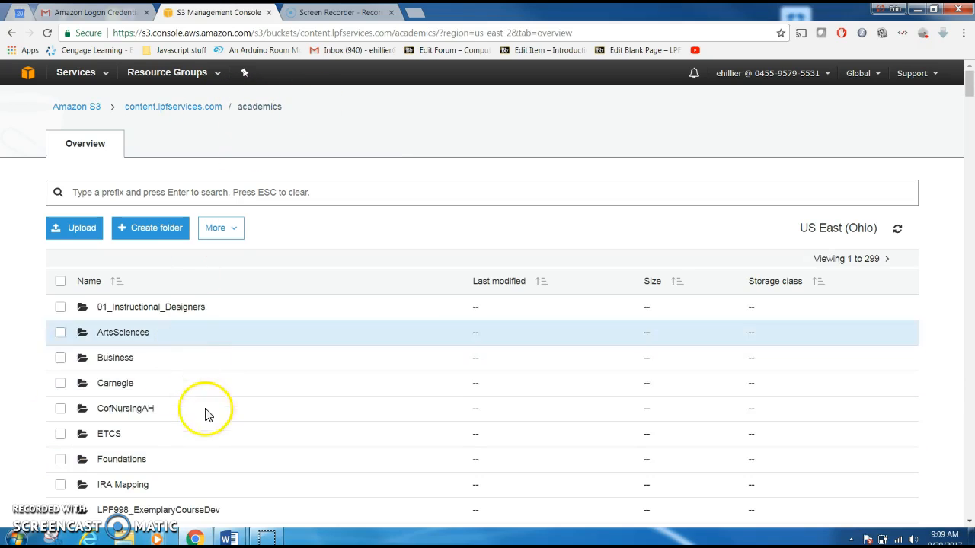
Browse the course folders in academics and open the LPF_ACC510 folder
scroll(246, 419, down, 10)
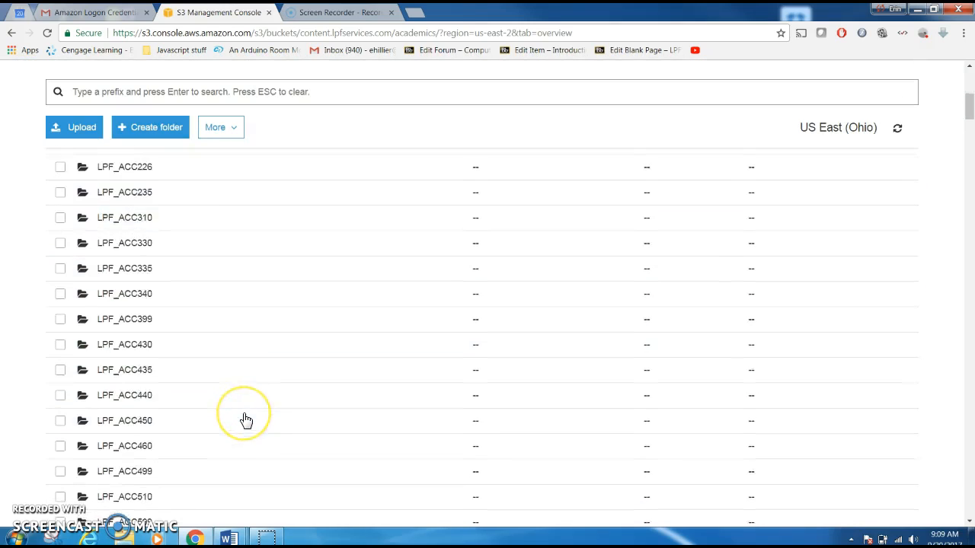
scroll(246, 420, down, 4)
scroll(243, 420, up, 15)
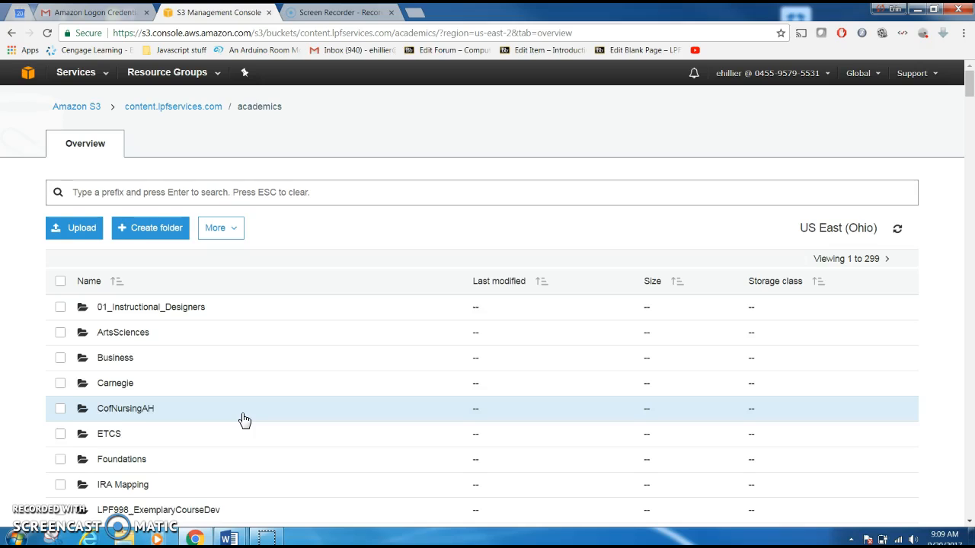
scroll(244, 421, down, 1)
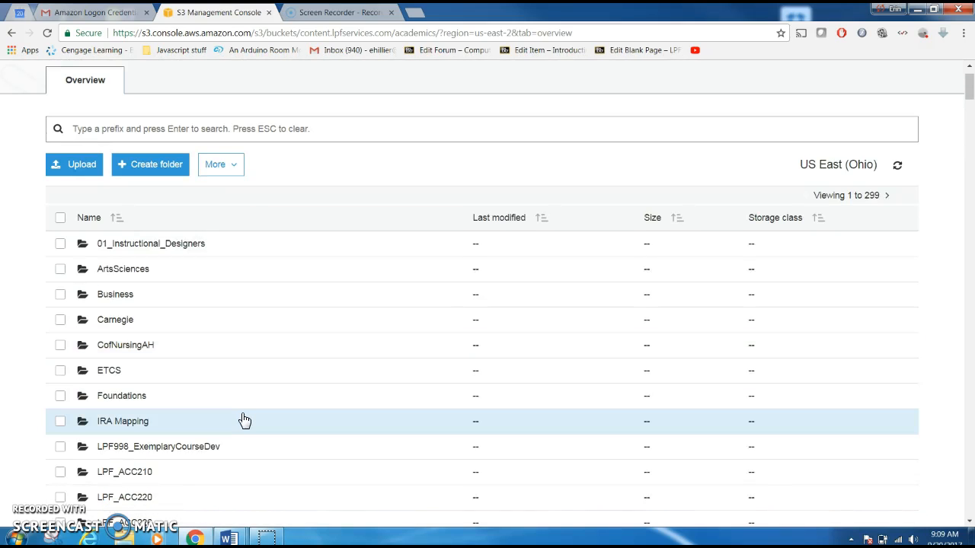
scroll(244, 421, down, 6)
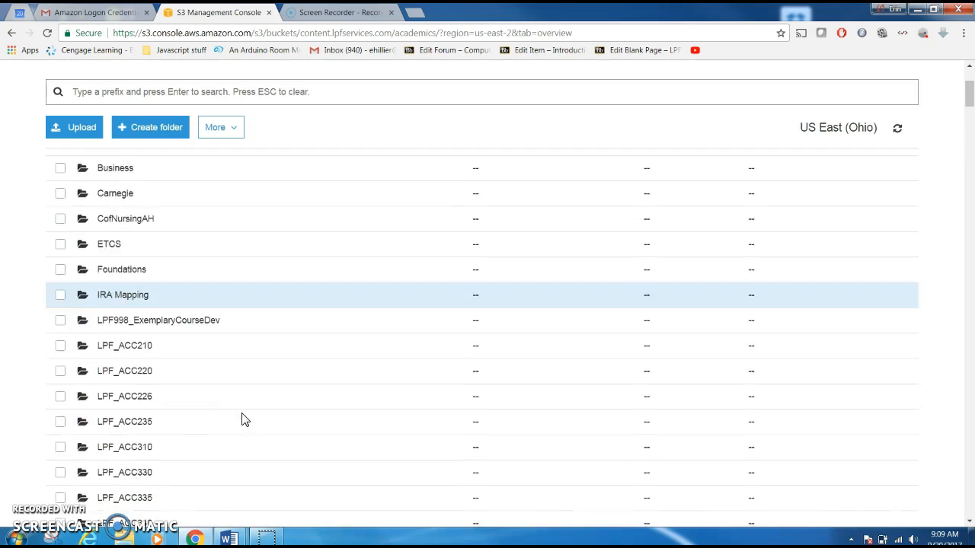
scroll(272, 417, down, 2)
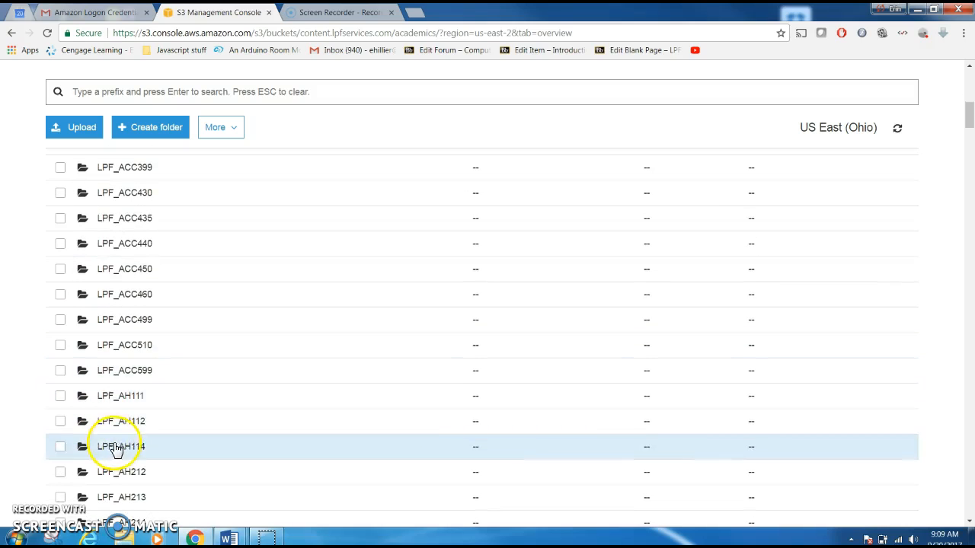
click(120, 355)
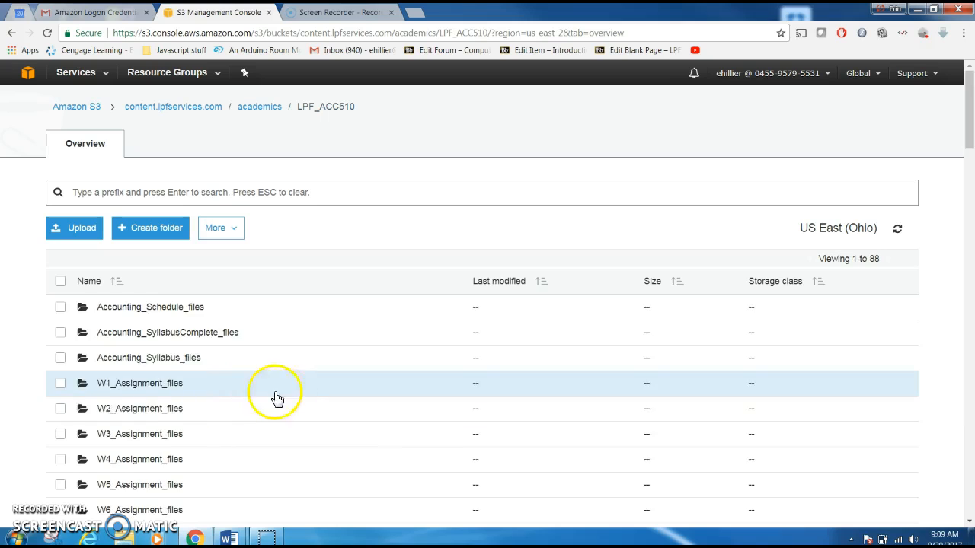
Look through the LPF_ACC510 course files and open the details of Accounting_SyllabusComplete.docx
scroll(286, 398, down, 3)
scroll(289, 400, down, 3)
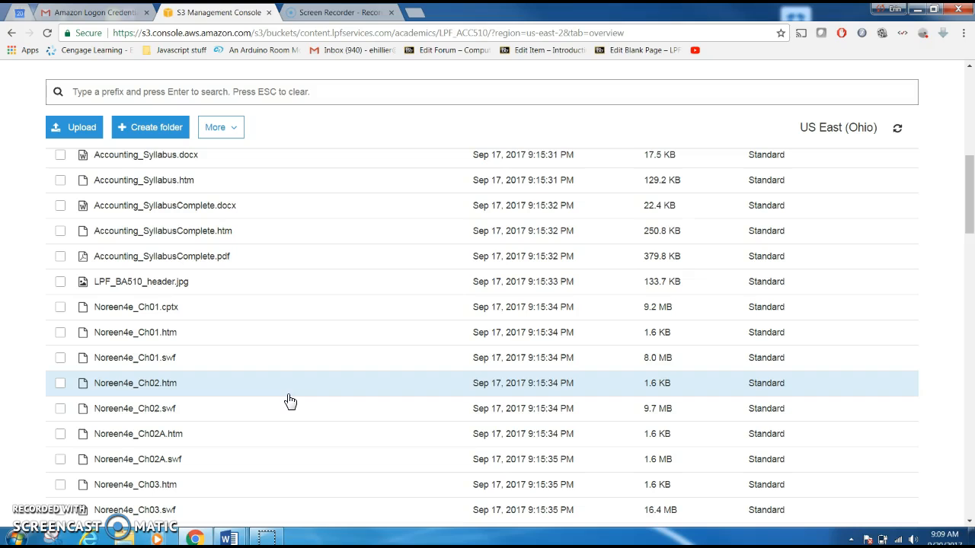
scroll(289, 401, down, 2)
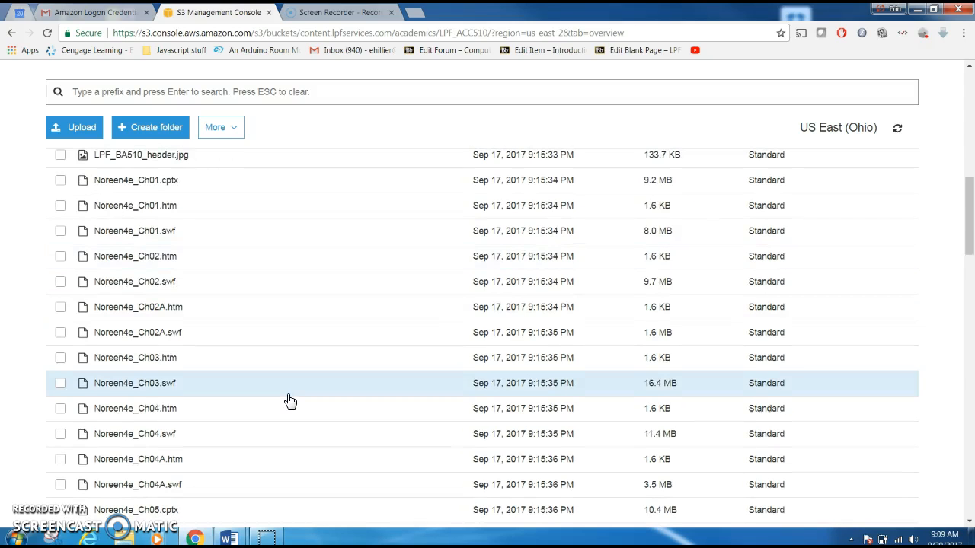
scroll(289, 401, up, 5)
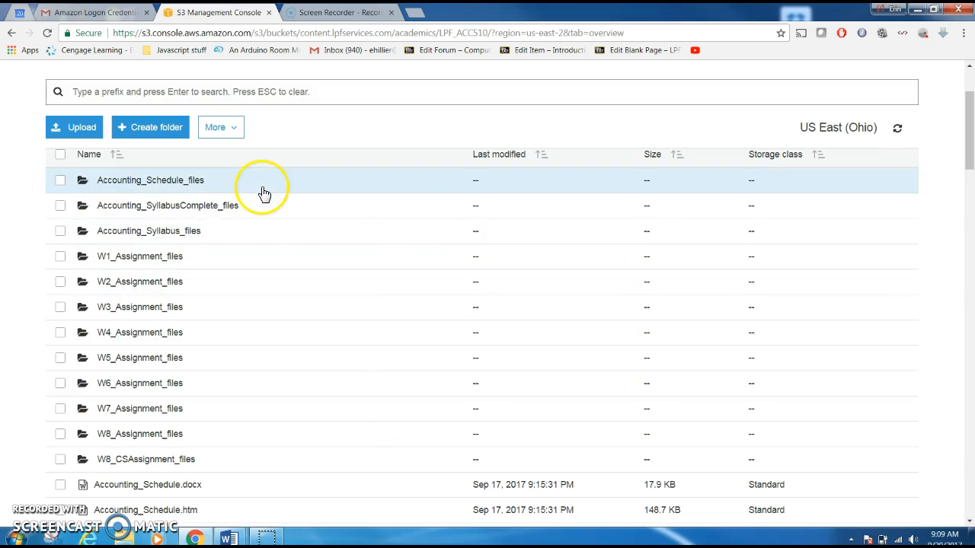
scroll(362, 411, down, 1)
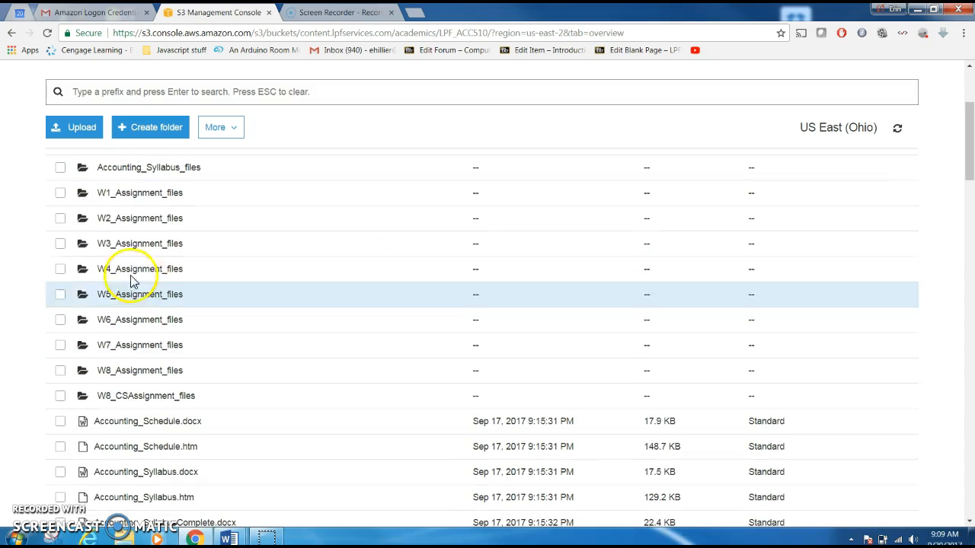
click(60, 270)
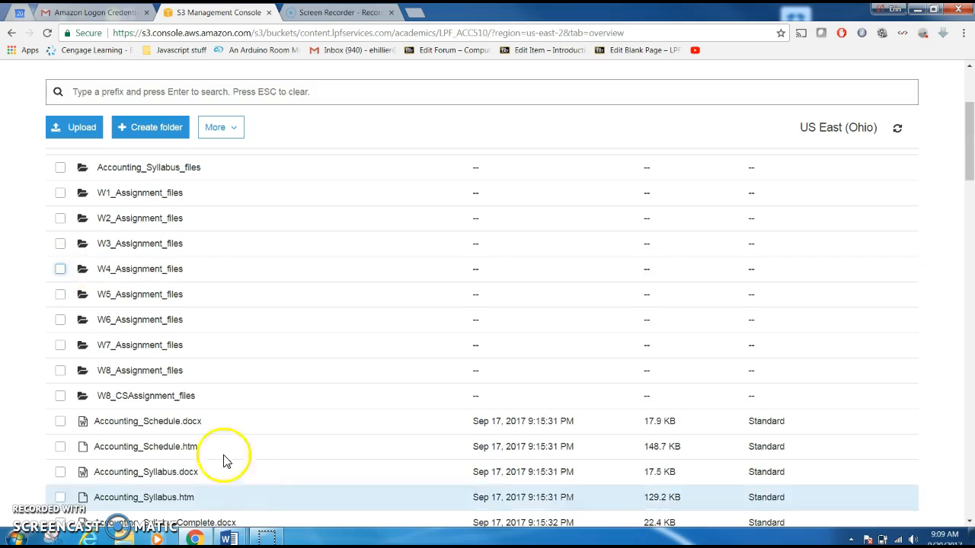
scroll(224, 460, down, 4)
click(421, 269)
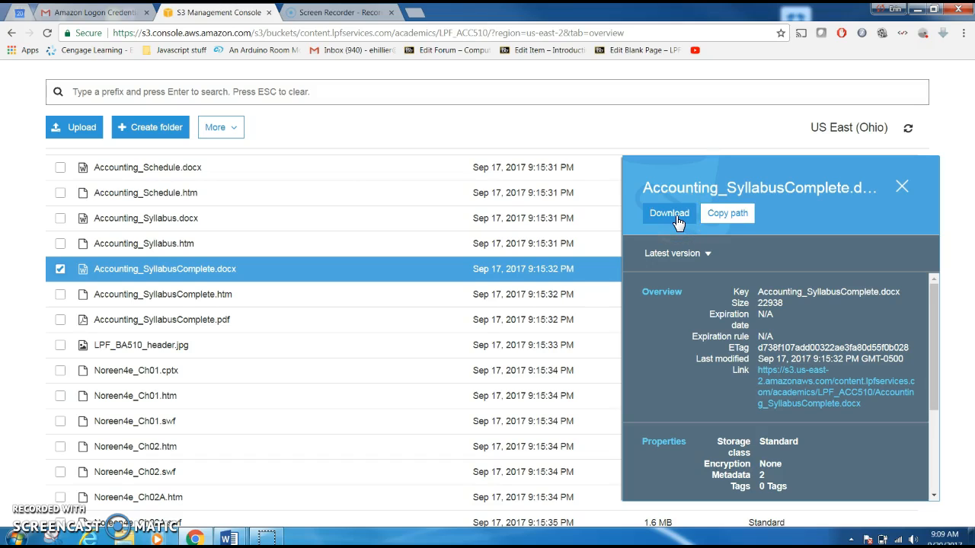
Start an upload to the LPF_ACC510 folder and add the index.html file from the Captivate project folder
click(84, 128)
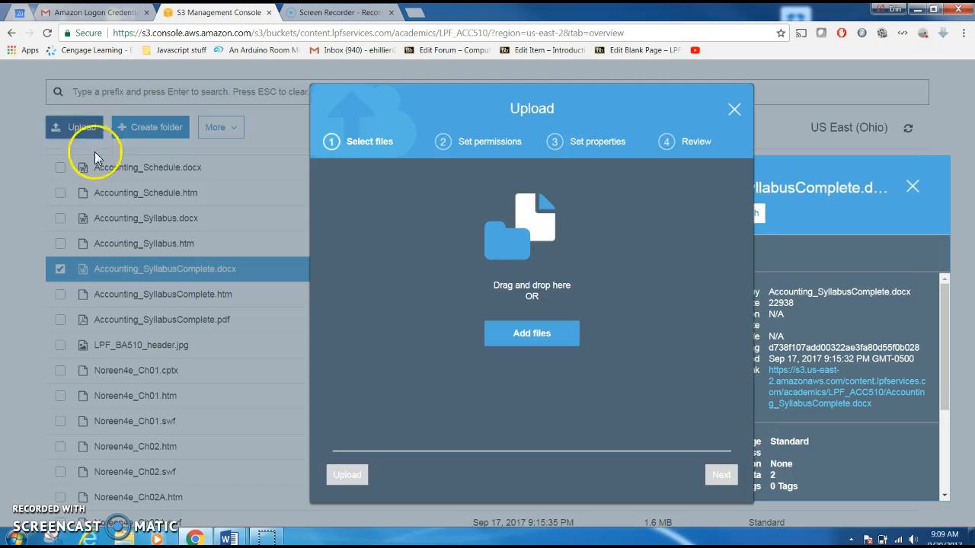
click(555, 339)
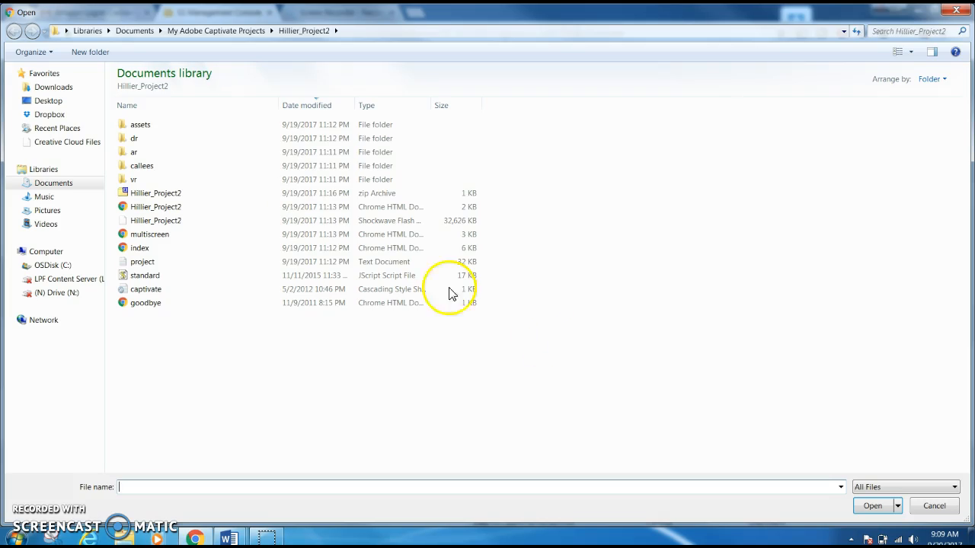
click(953, 11)
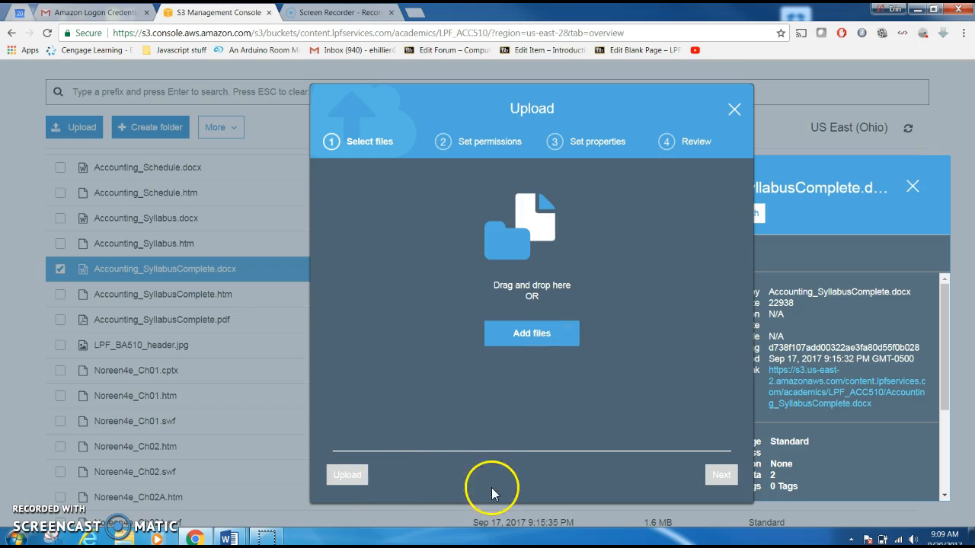
click(525, 336)
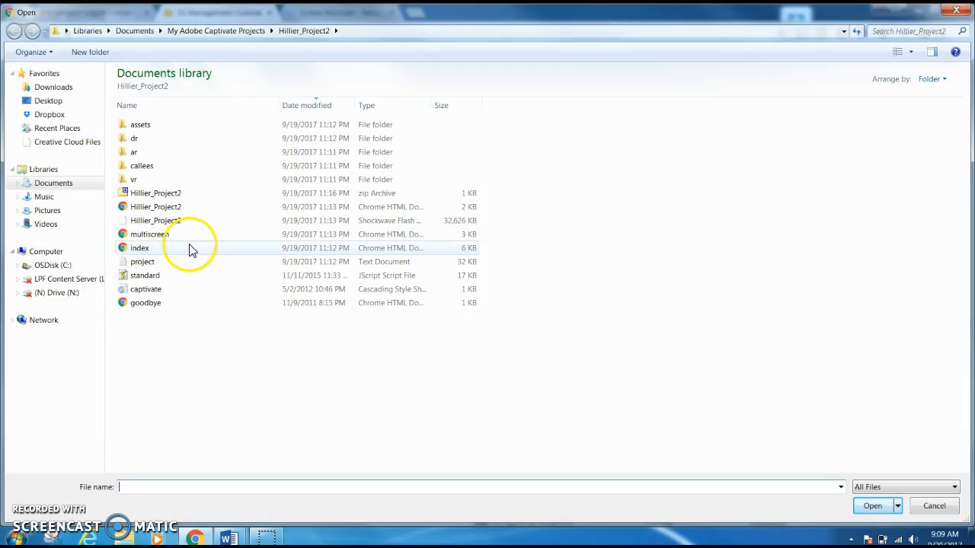
click(125, 252)
click(873, 507)
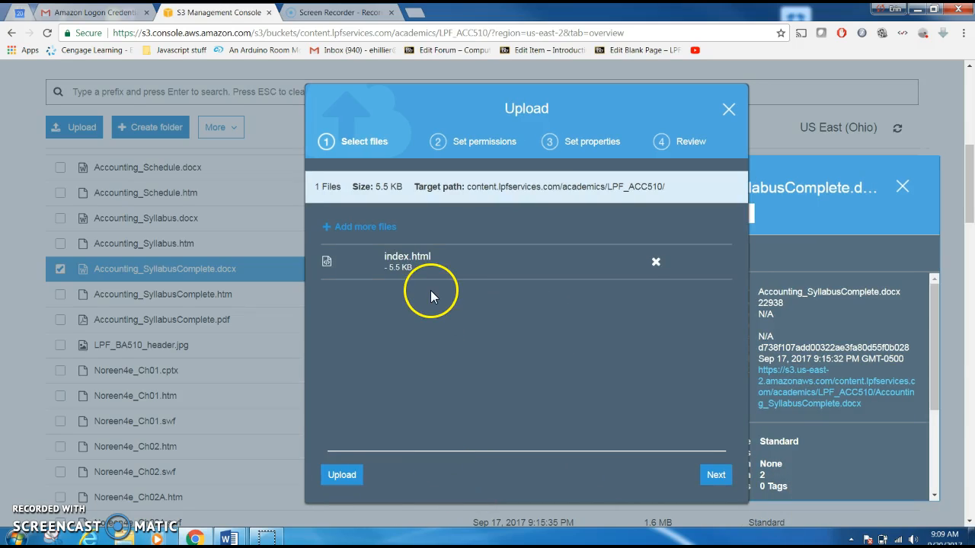
click(341, 477)
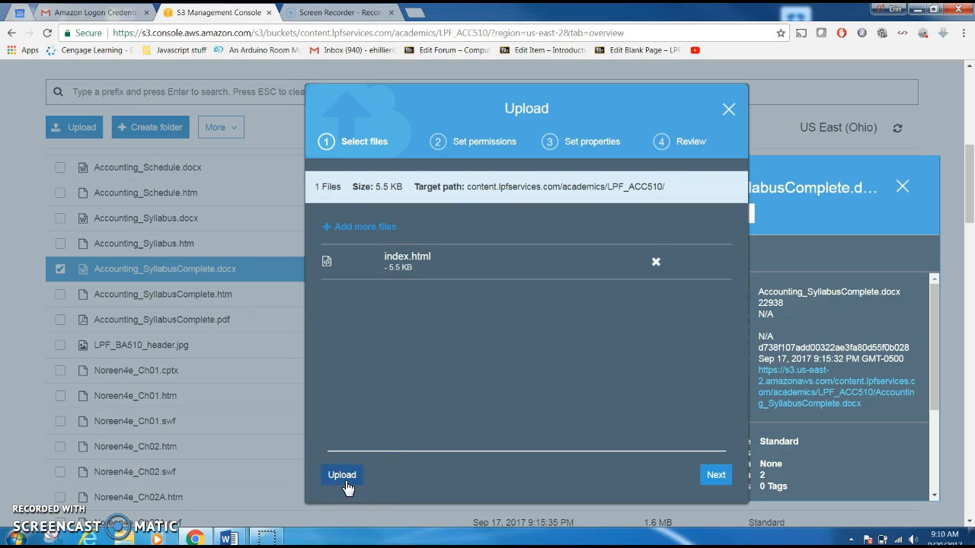
click(716, 474)
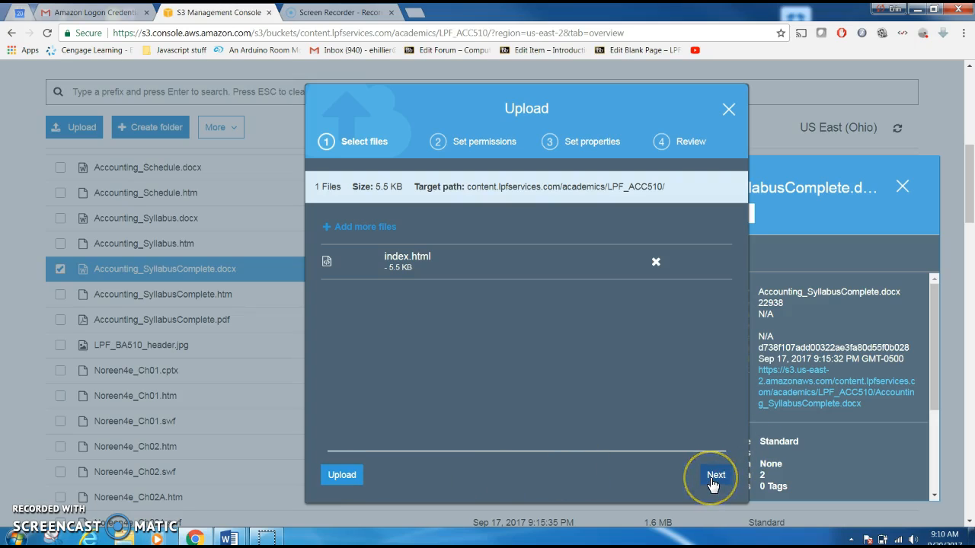
Check the permission settings for the index.html upload and cancel the upload to the LPF_ACC510 folder
click(714, 476)
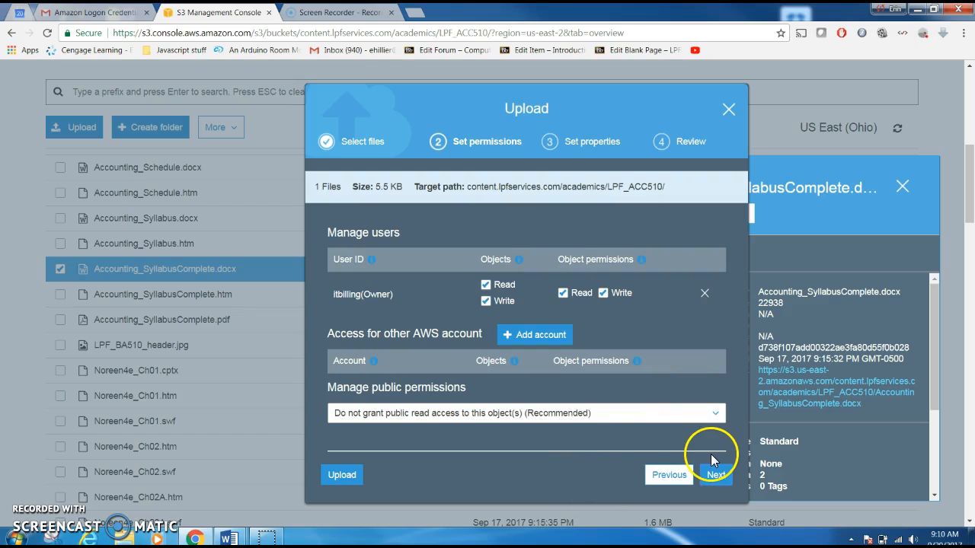
click(659, 480)
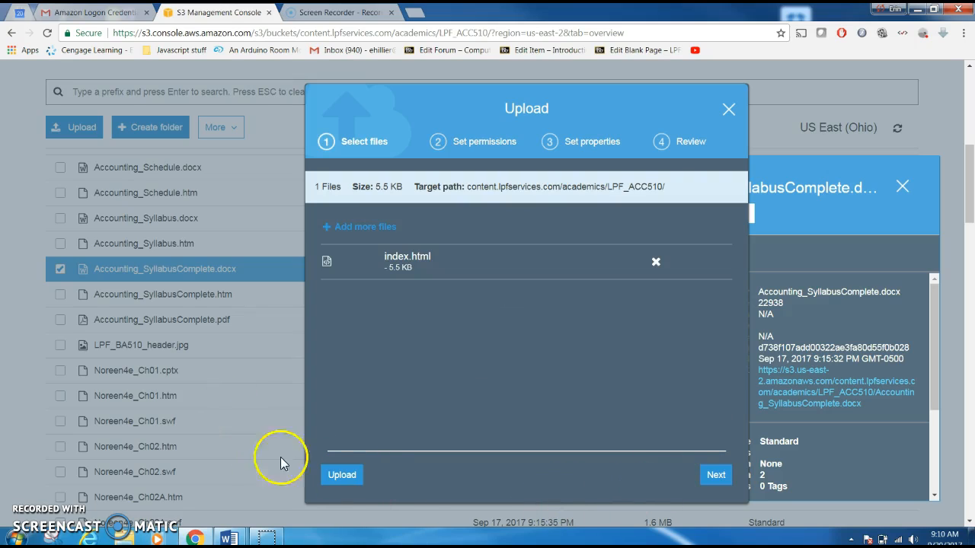
click(726, 102)
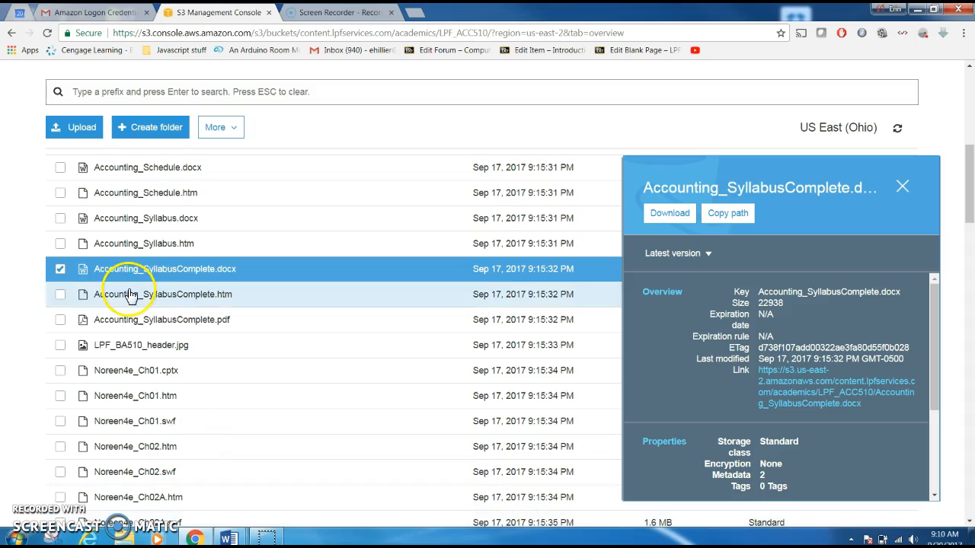
Show the Download as link for Accounting_SyllabusComplete.docx and dismiss it without saving the file
right_click(167, 275)
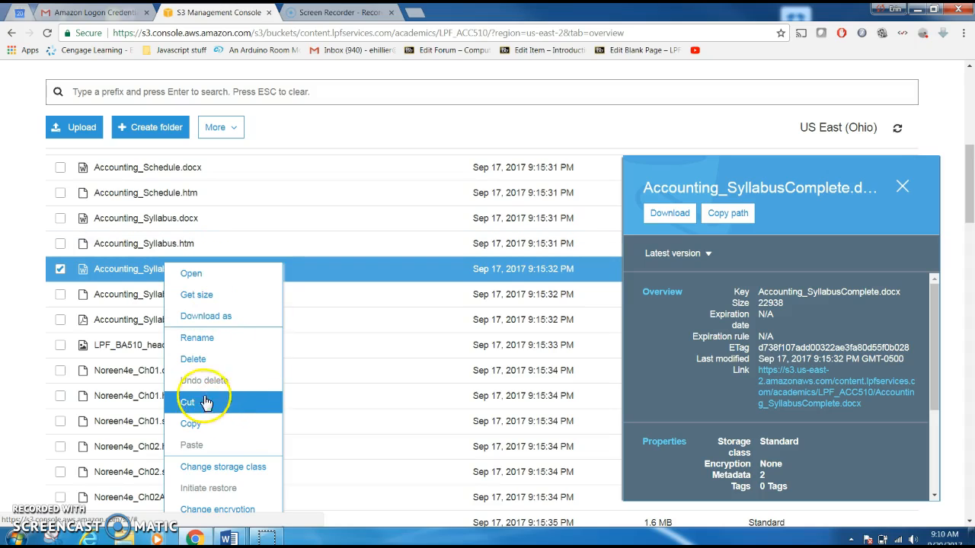
scroll(224, 311, down, 3)
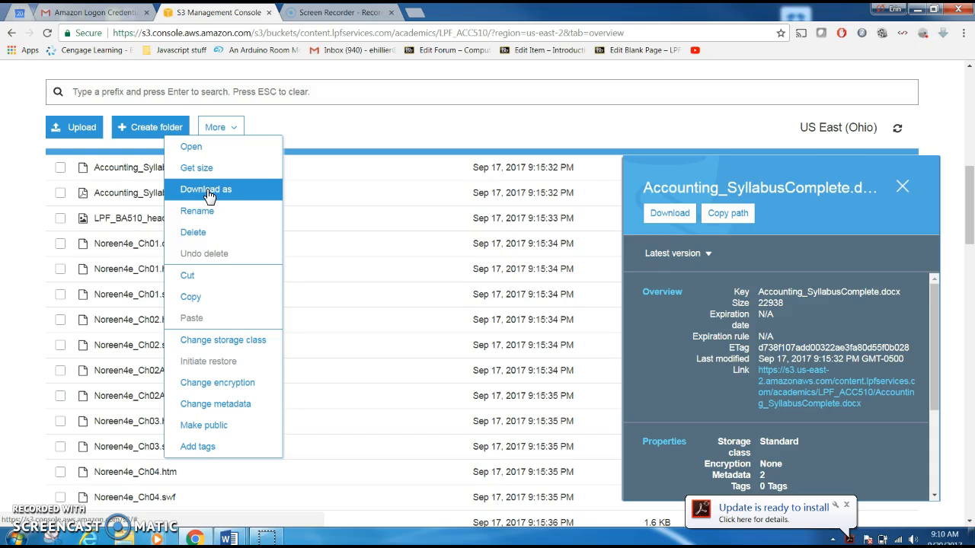
click(208, 197)
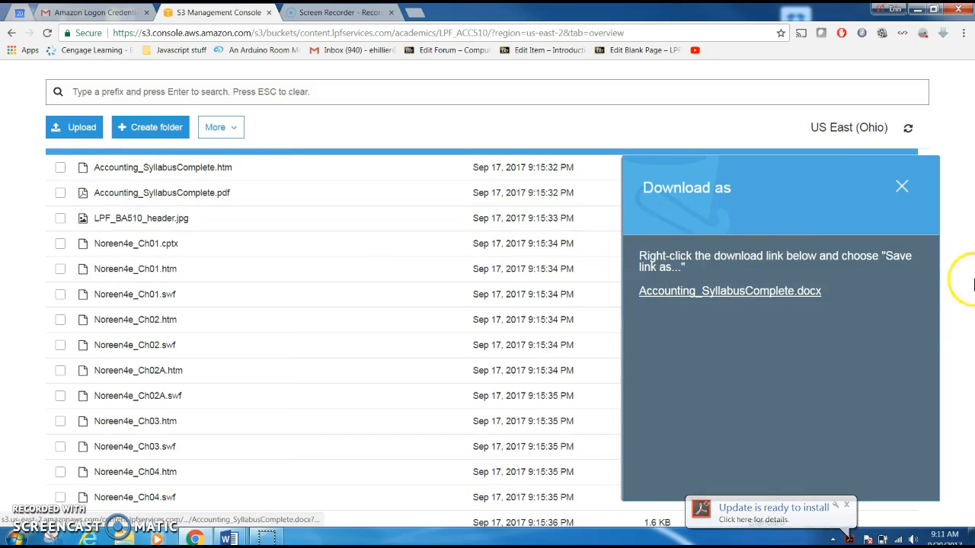
click(902, 187)
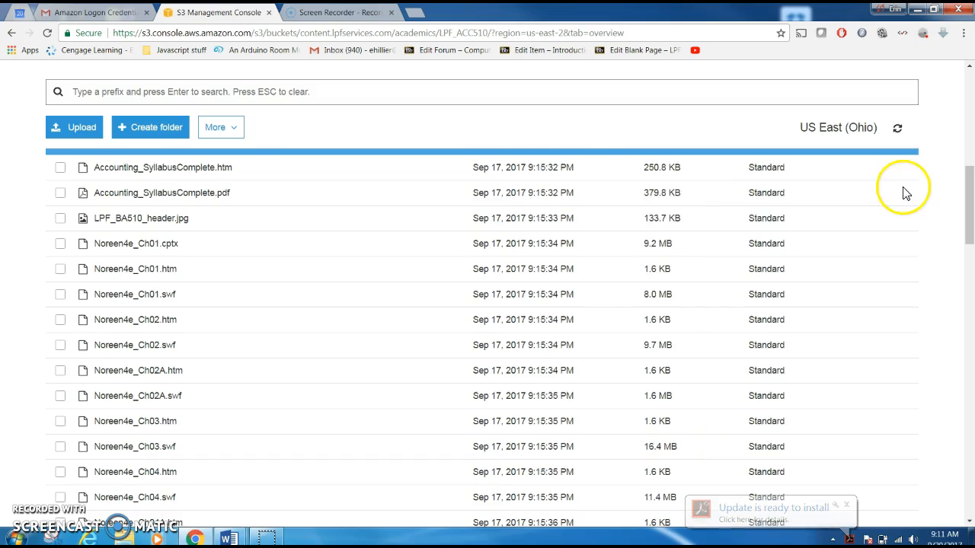
Look through the assignment folders and course files in LPF_ACC510 and return to the start of the list
scroll(274, 339, up, 3)
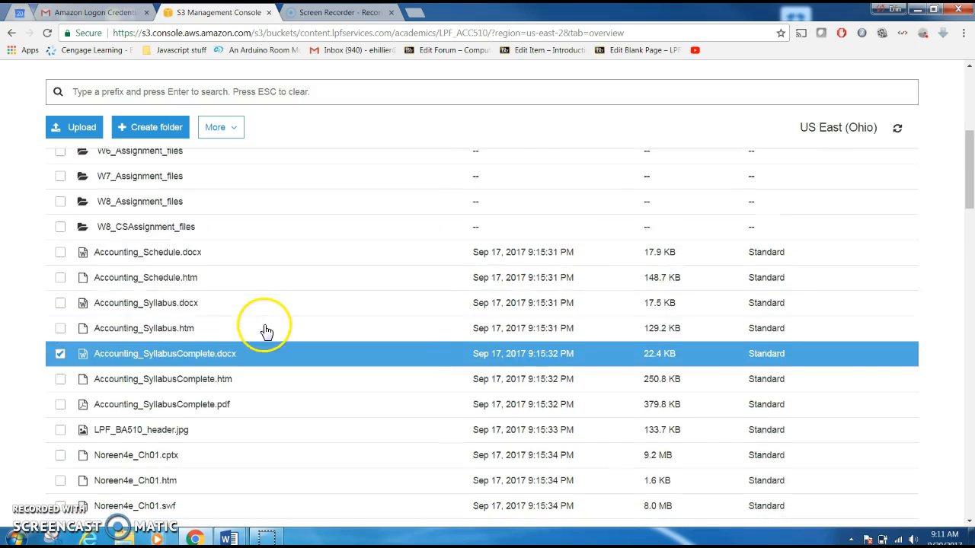
scroll(265, 332, up, 5)
scroll(265, 331, down, 10)
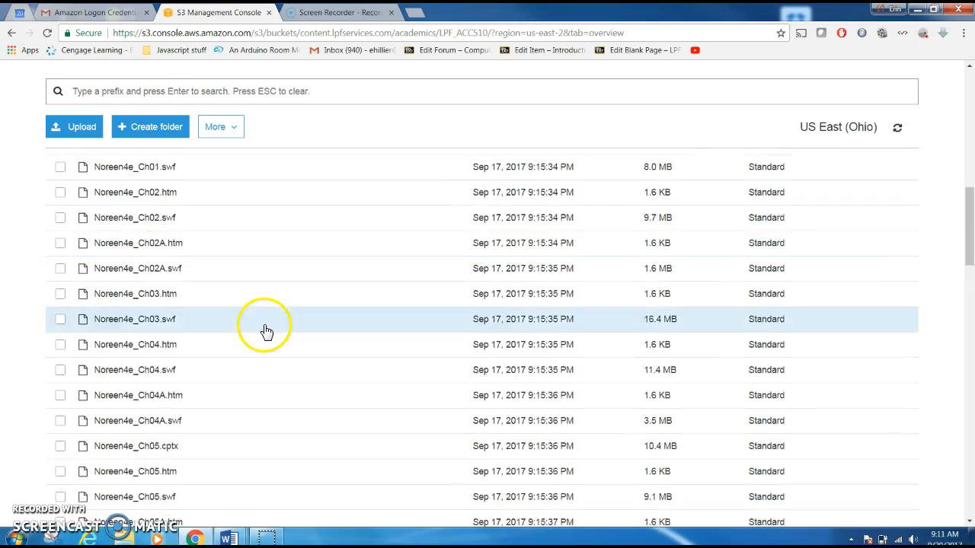
scroll(265, 331, down, 3)
scroll(264, 331, up, 10)
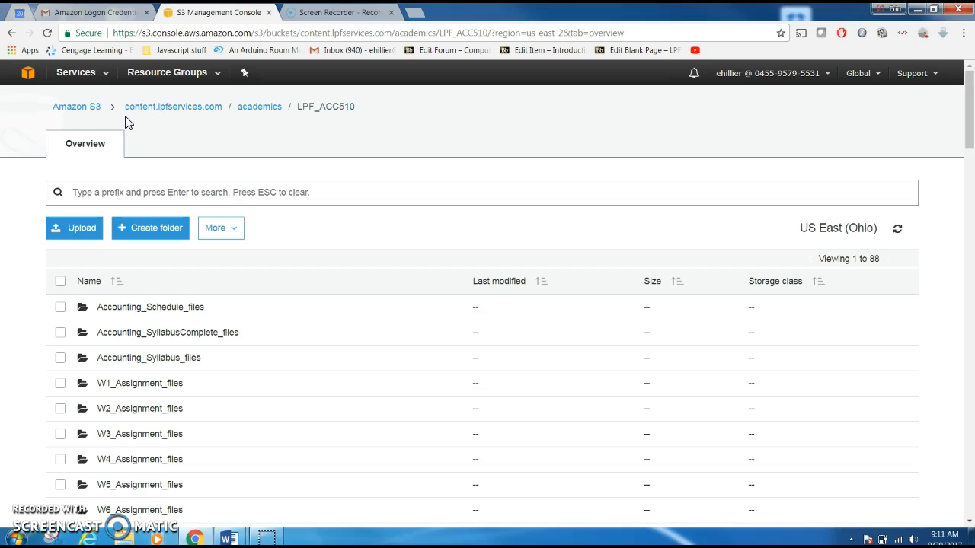
click(240, 118)
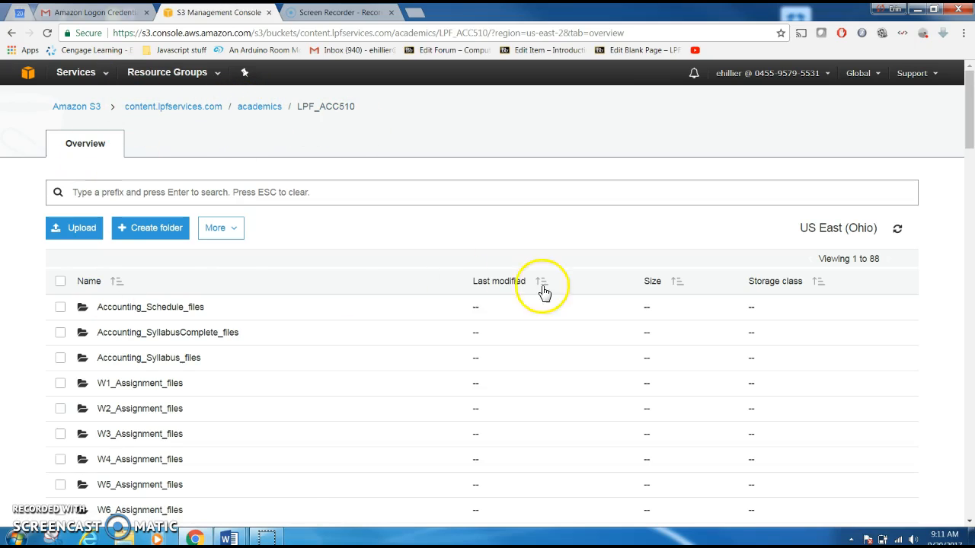
scroll(307, 336, down, 7)
scroll(307, 327, up, 7)
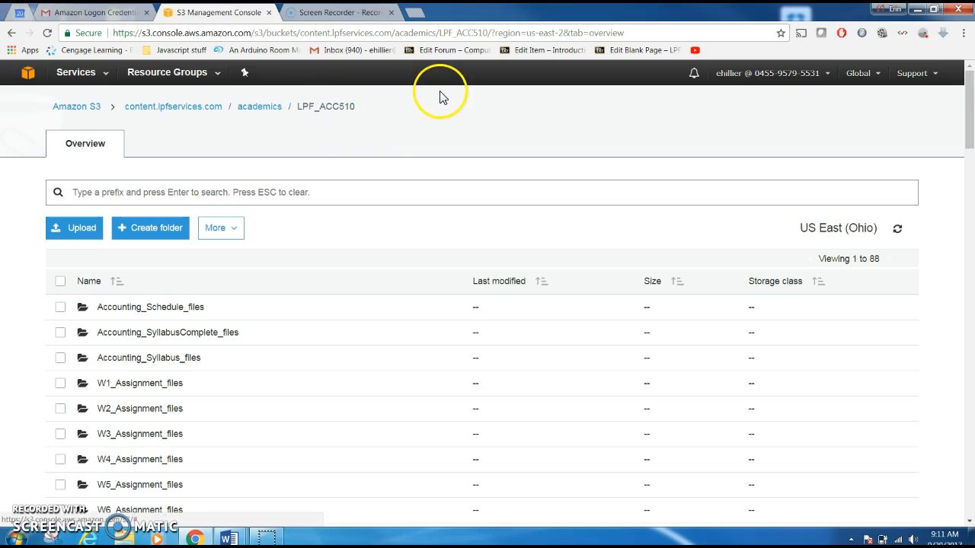
scroll(414, 235, down, 4)
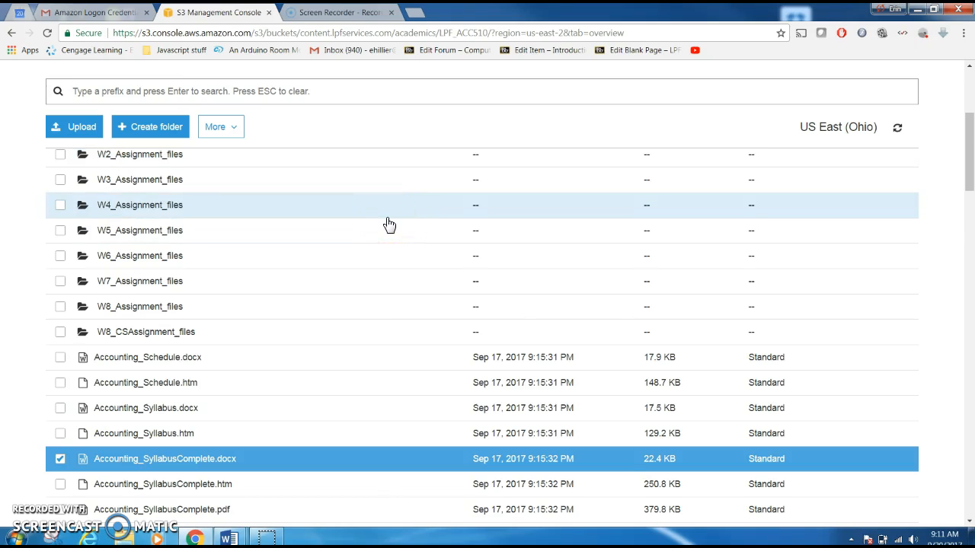
scroll(389, 225, down, 7)
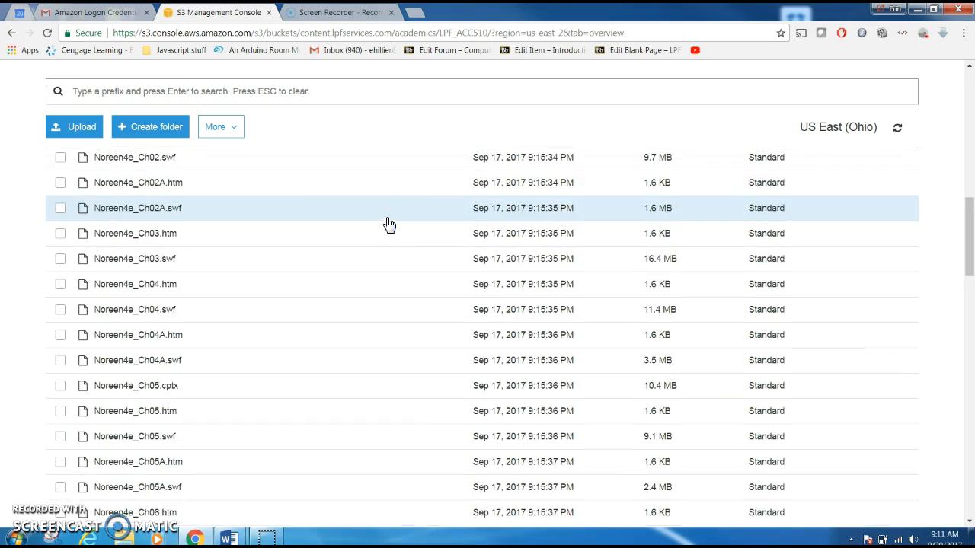
scroll(389, 224, up, 12)
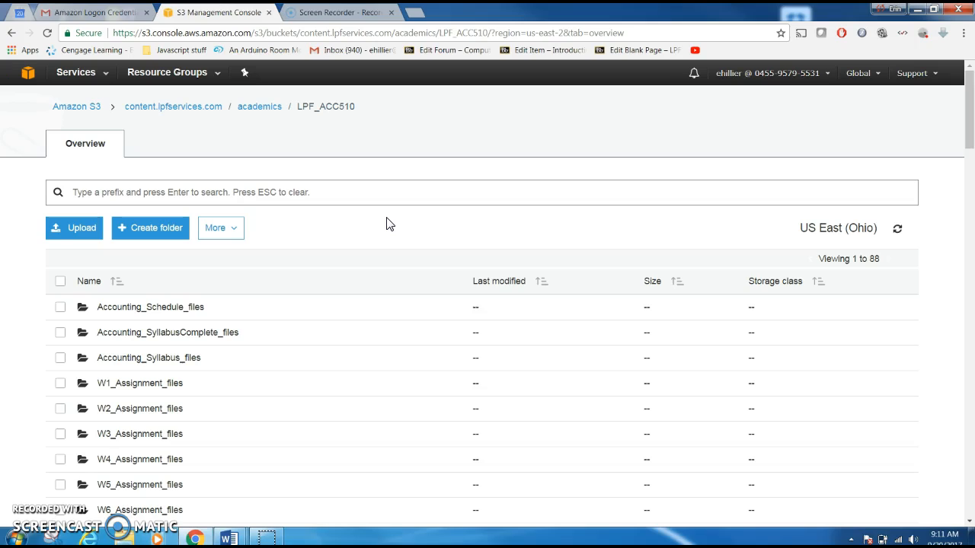